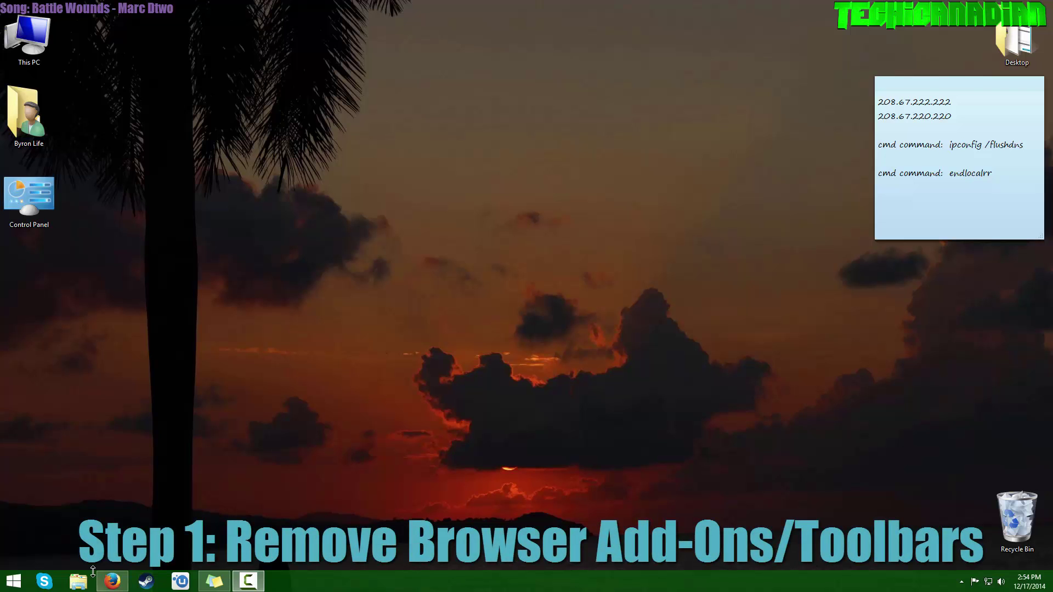
Step: Bring the Speedtest results forward and highlight the two DNS addresses in the sticky note
{"action": "left_click", "coordinate": [164, 526]}
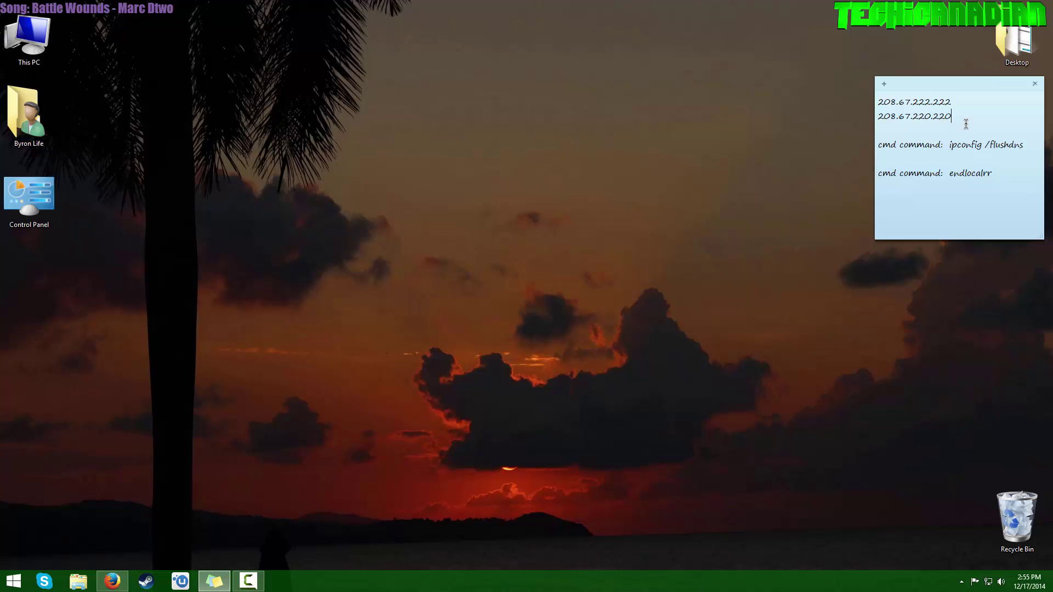
{"action": "left_click_drag", "start_coordinate": [965, 123], "coordinate": [799, 77]}
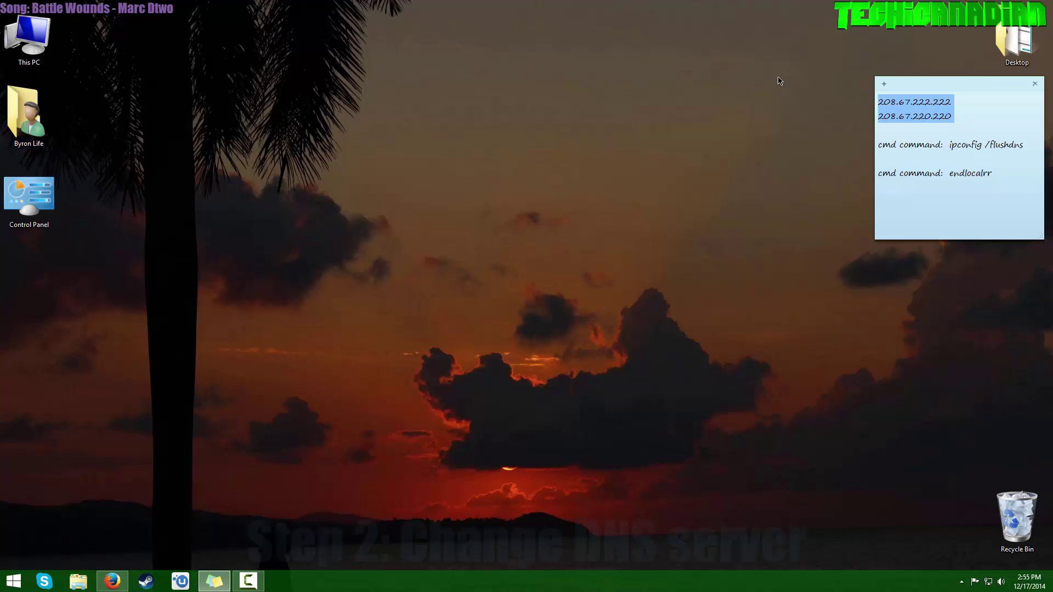
{"action": "left_click_drag", "start_coordinate": [955, 118], "coordinate": [877, 102]}
{"action": "left_click", "coordinate": [925, 102]}
{"action": "left_click_drag", "start_coordinate": [958, 118], "coordinate": [877, 101]}
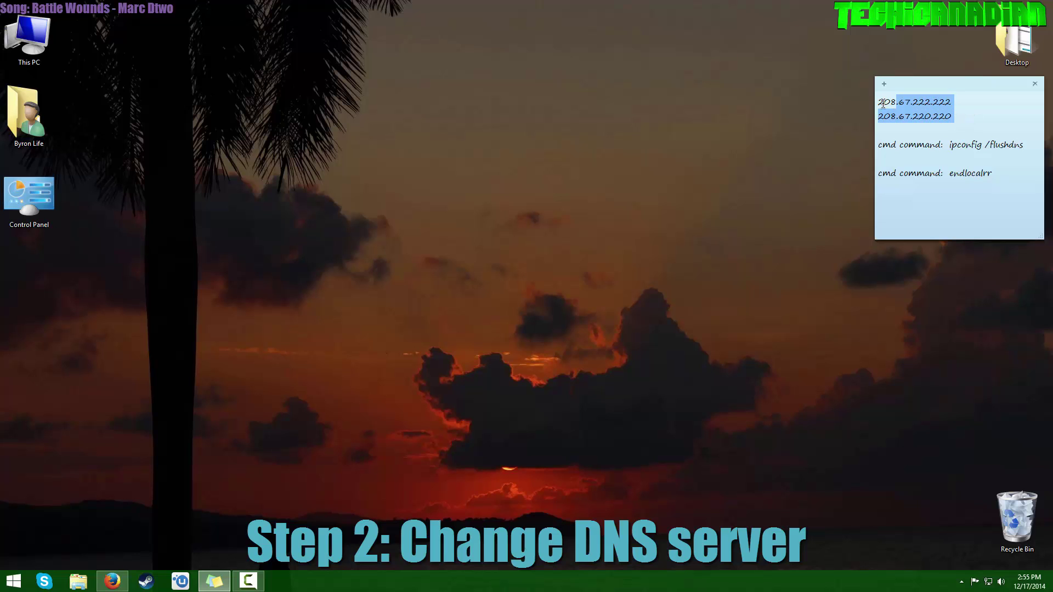
{"action": "left_click", "coordinate": [931, 116]}
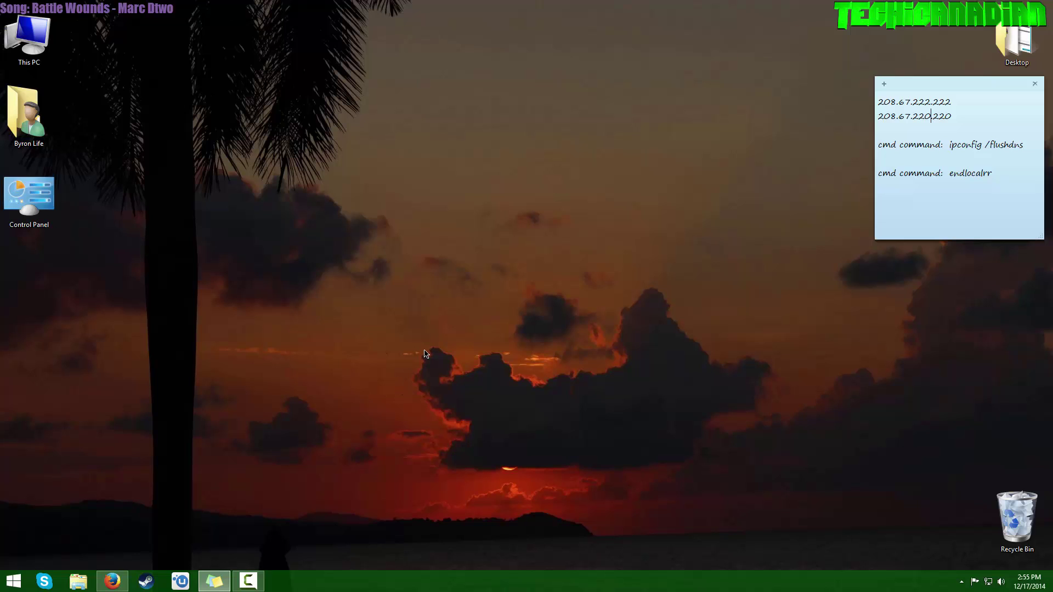
Step: Recheck the DNS addresses in the note, then open the Network and Sharing Center
{"action": "mouse_move", "coordinate": [104, 584]}
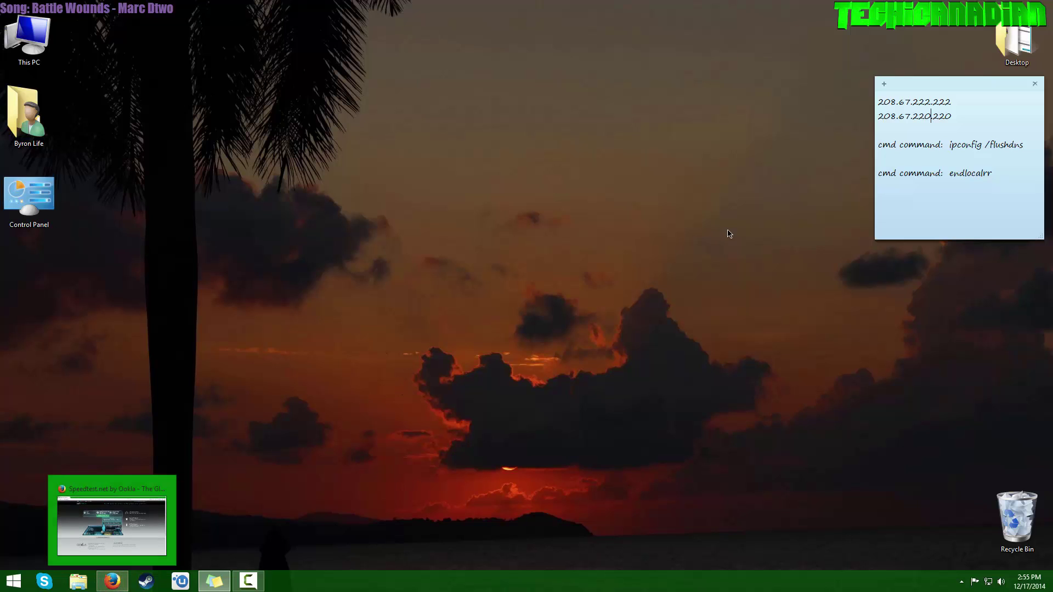
{"action": "left_click_drag", "start_coordinate": [957, 117], "coordinate": [862, 94]}
{"action": "left_click", "coordinate": [965, 116]}
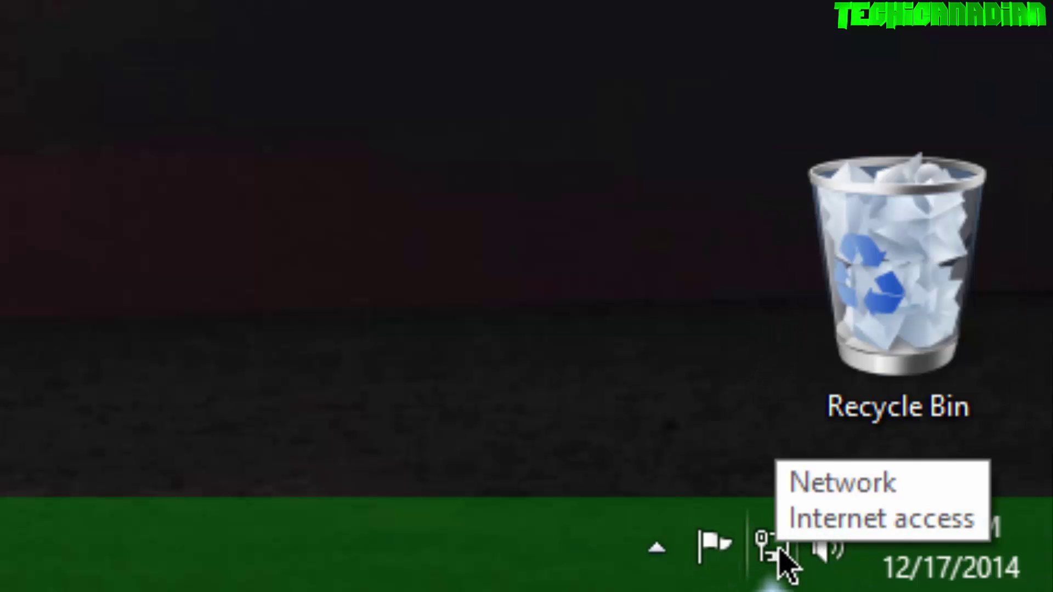
{"action": "right_click", "coordinate": [772, 547]}
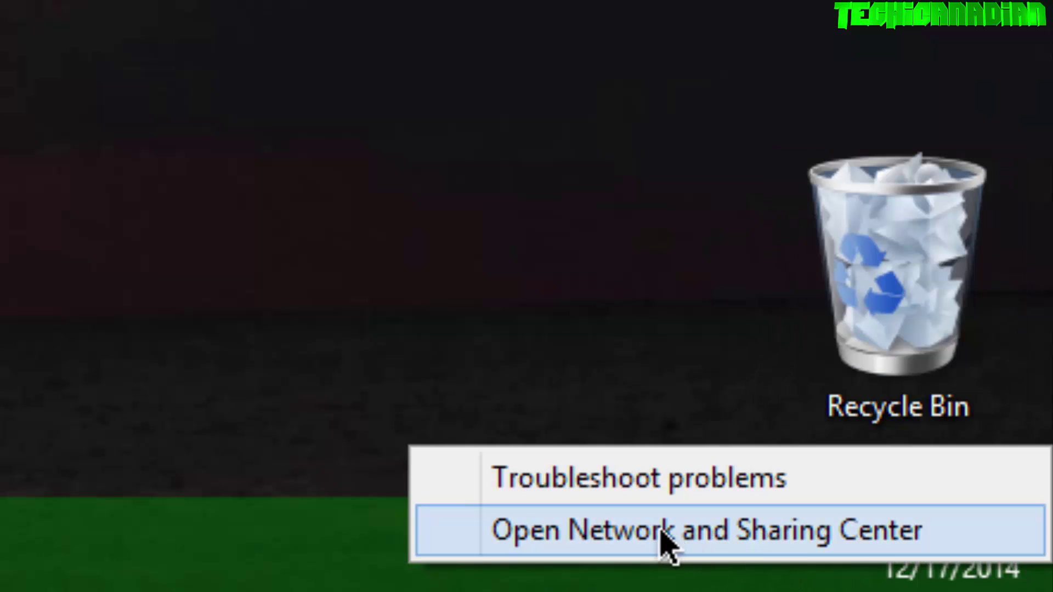
{"action": "left_click", "coordinate": [826, 543]}
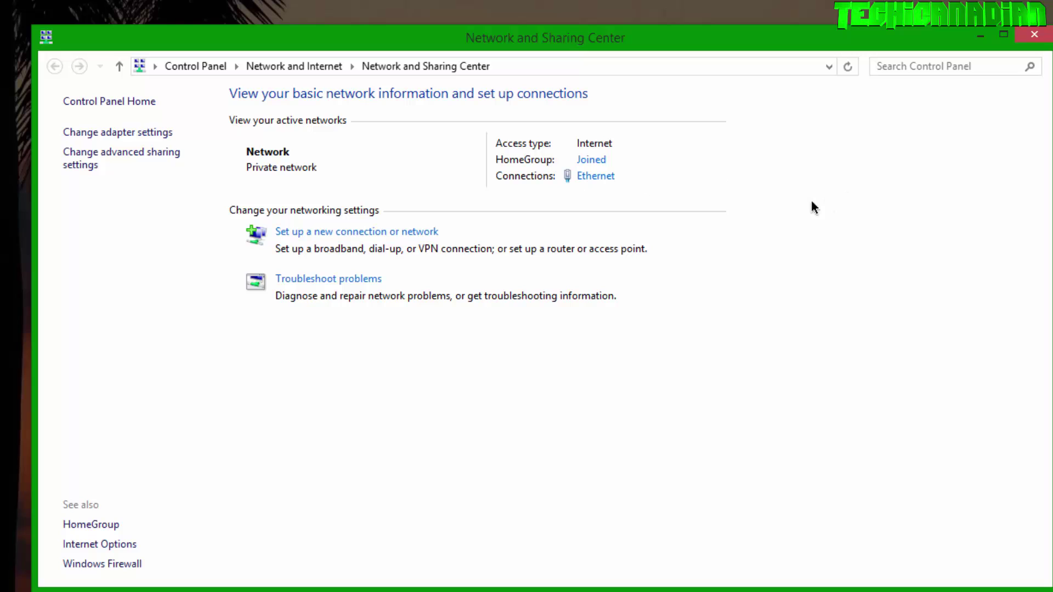
Step: Open the Ethernet status and its Properties, scrolling to Internet Protocol Version 4 (TCP/IPv4)
{"action": "left_click", "coordinate": [594, 176]}
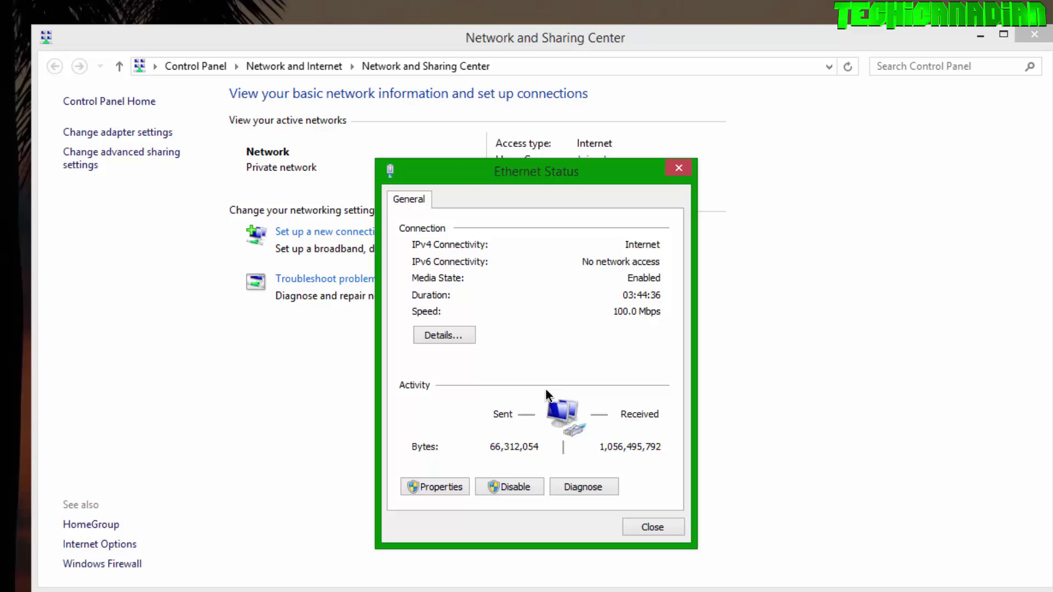
{"action": "left_click_drag", "start_coordinate": [530, 173], "coordinate": [524, 115]}
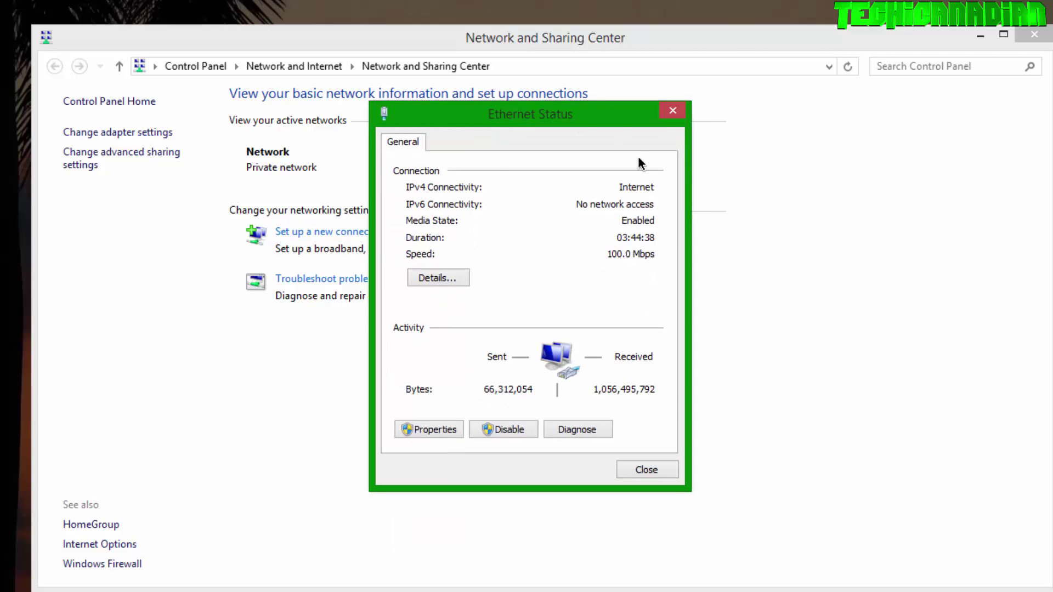
{"action": "left_click", "coordinate": [429, 430]}
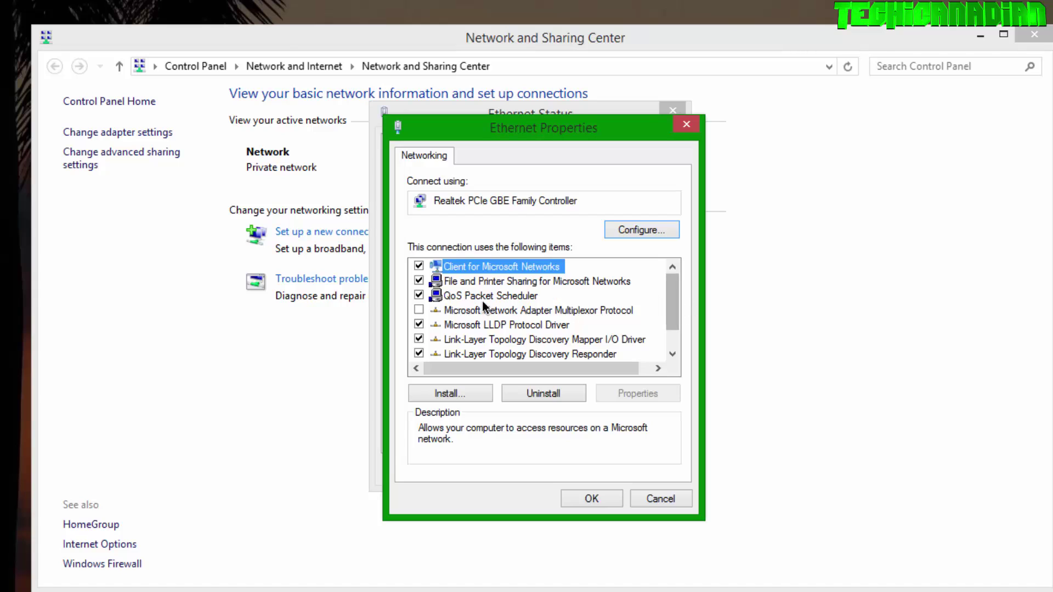
{"action": "left_click_drag", "start_coordinate": [673, 311], "coordinate": [669, 346]}
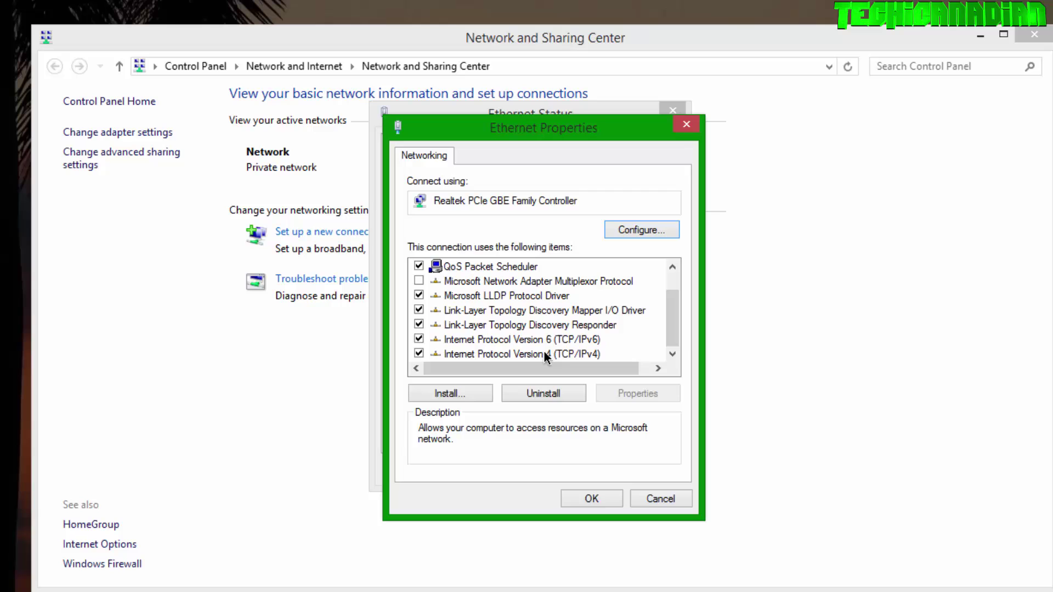
Step: Open the IPv4 properties and choose to use manually entered DNS server addresses
{"action": "double_click", "coordinate": [500, 354]}
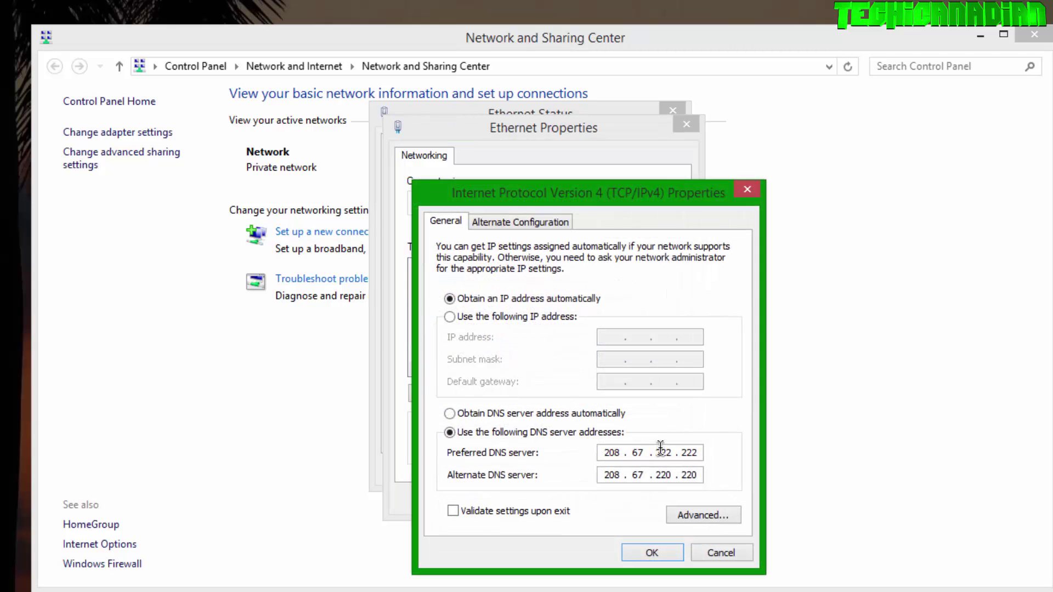
{"action": "left_click_drag", "start_coordinate": [587, 197], "coordinate": [571, 167]}
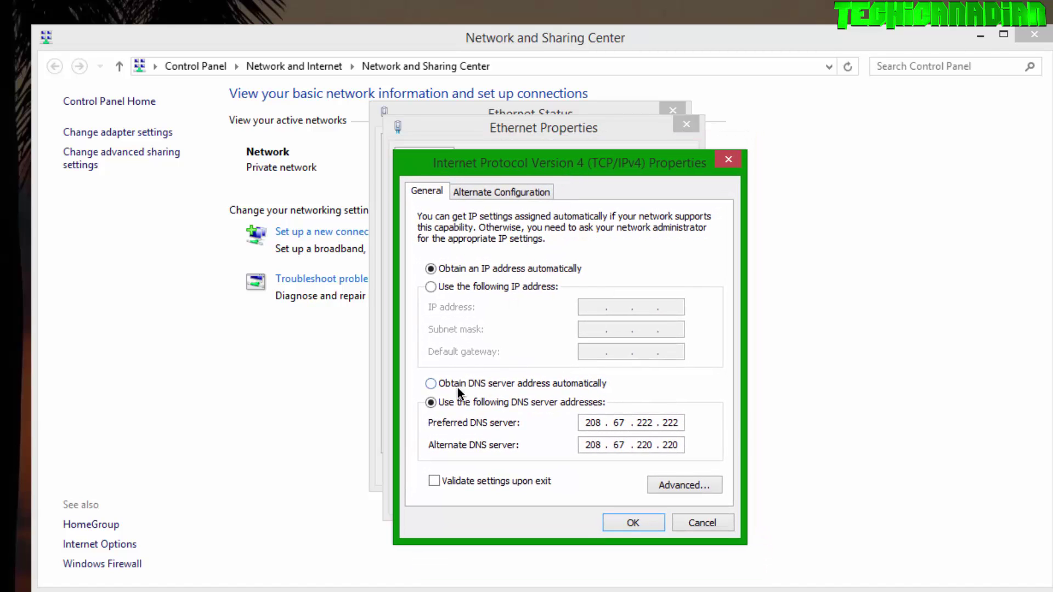
{"action": "left_click", "coordinate": [431, 383]}
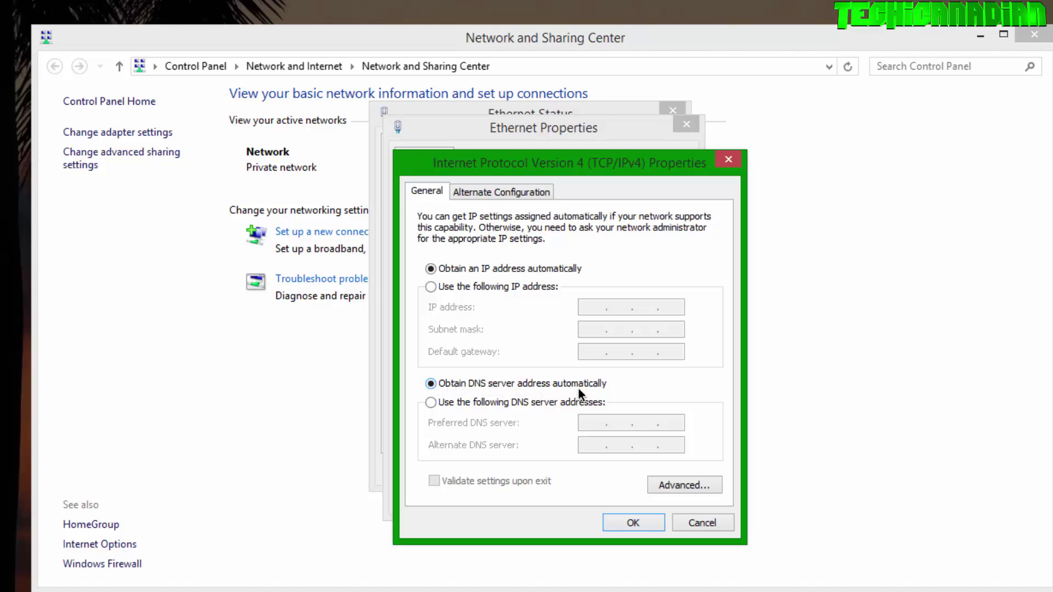
{"action": "left_click", "coordinate": [430, 402]}
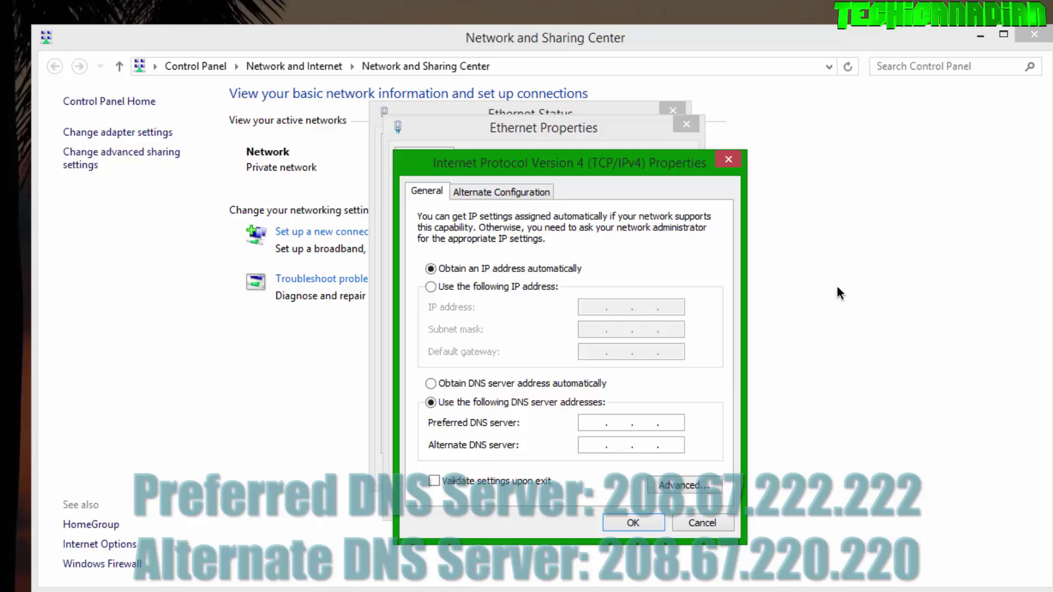
Step: Enter preferred DNS 208.67.222.222 and alternate DNS 208.67.220.220
{"action": "left_click", "coordinate": [607, 428]}
{"action": "type", "text": "208 . "}
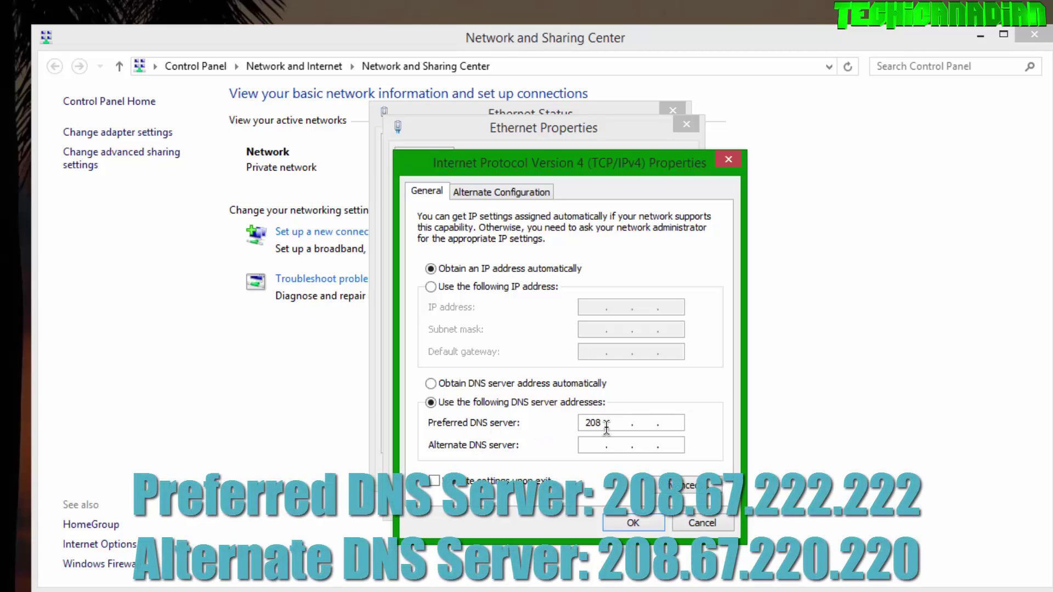
{"action": "type", "text": "67 . 222 . 222"}
{"action": "left_click", "coordinate": [596, 444]}
{"action": "type", "text": "207"}
{"action": "key", "text": "BackSpace"}
{"action": "type", "text": "8.67."}
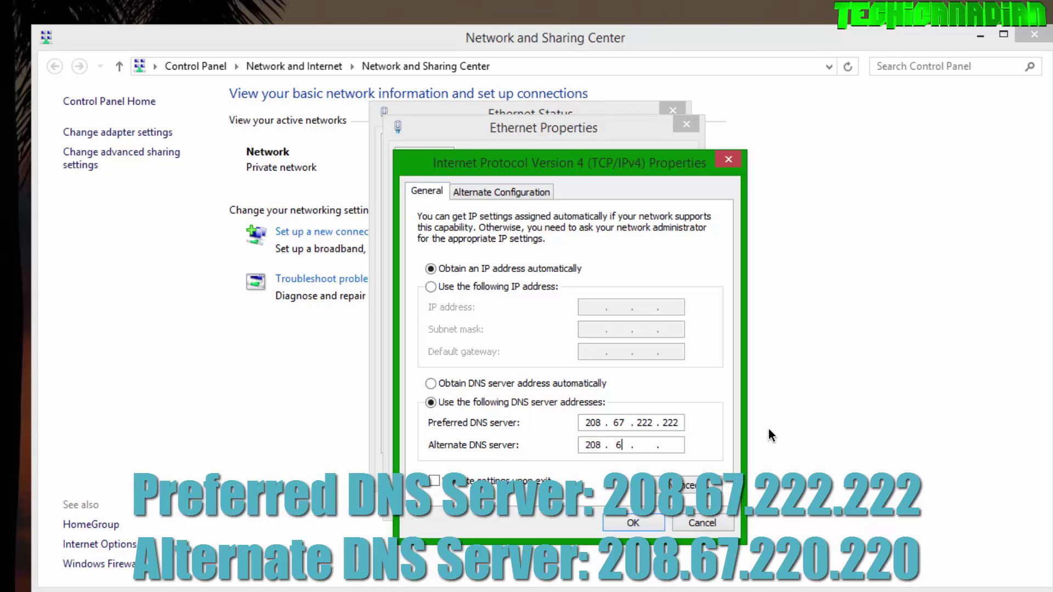
{"action": "type", "text": "220.220"}
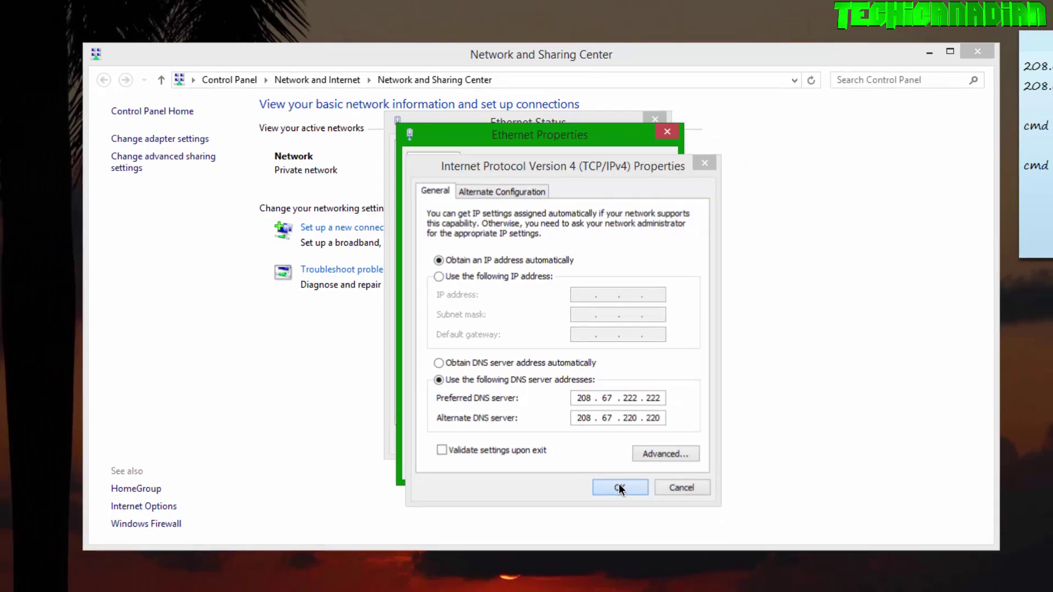
Step: Confirm the DNS change and close the IPv4, Ethernet and Network and Sharing Center windows
{"action": "left_click", "coordinate": [631, 523]}
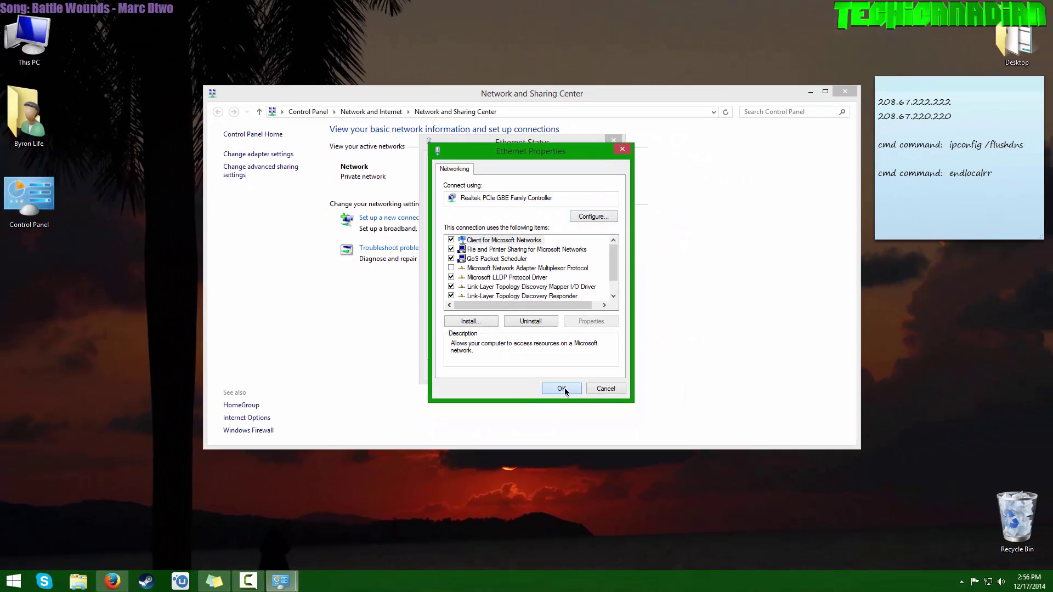
{"action": "left_click", "coordinate": [562, 388]}
{"action": "left_click", "coordinate": [600, 375]}
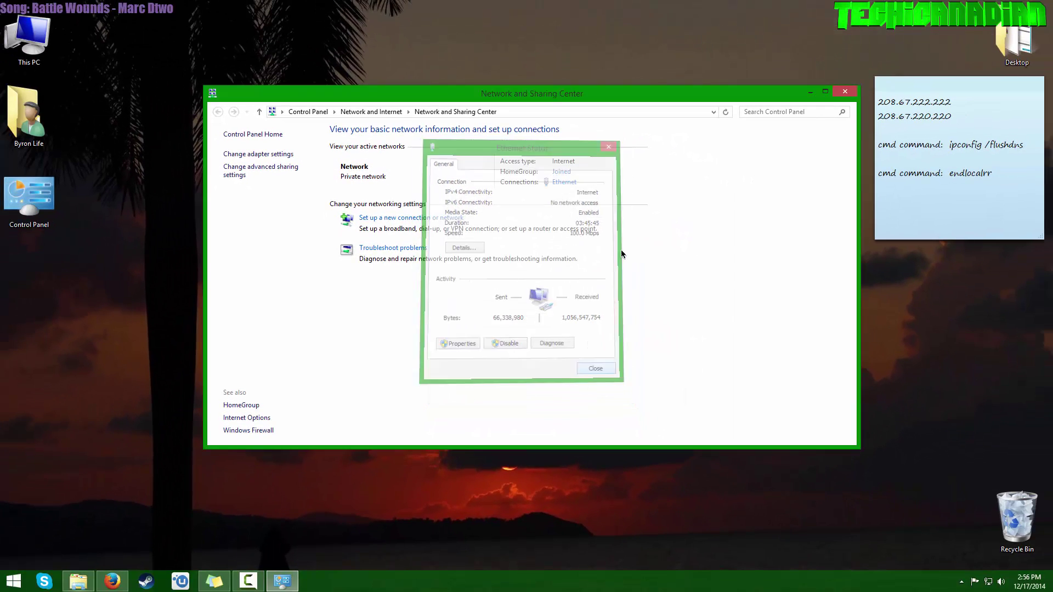
{"action": "left_click", "coordinate": [845, 92]}
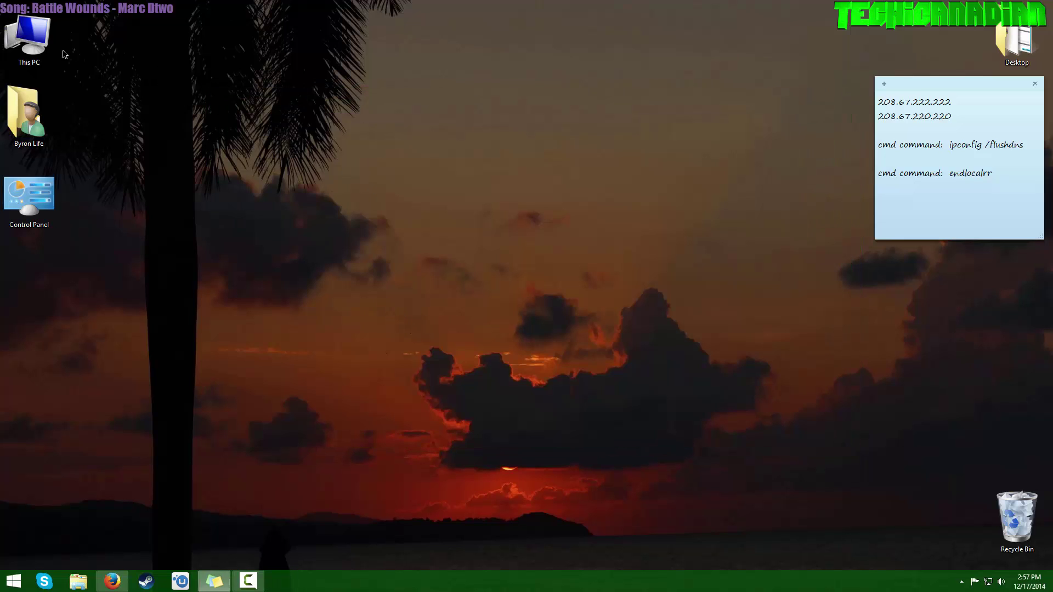
Step: Open the System page from This PC's Properties on the desktop
{"action": "left_click", "coordinate": [36, 46]}
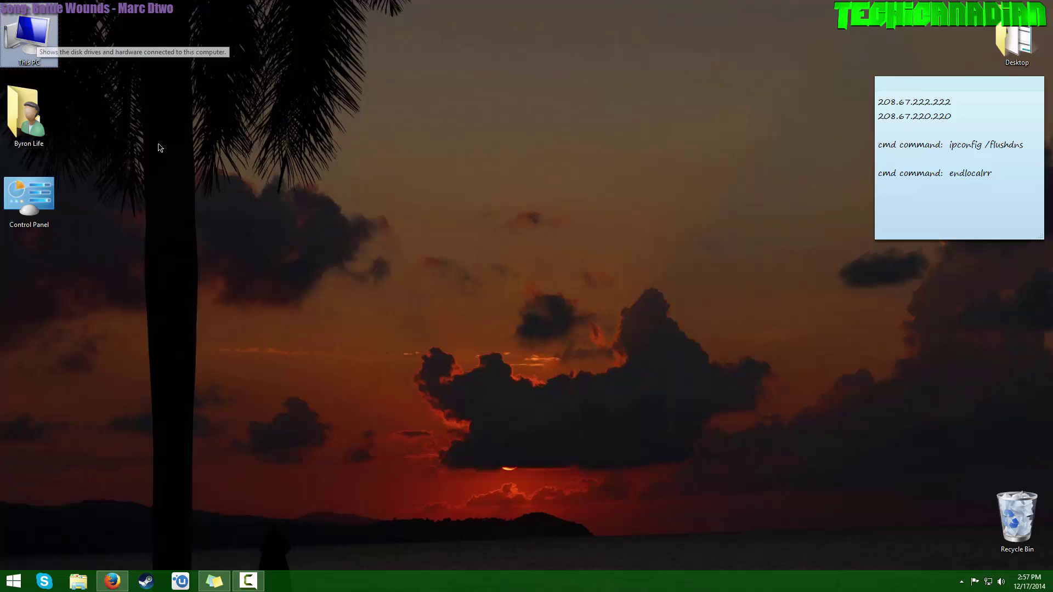
{"action": "right_click", "coordinate": [35, 46]}
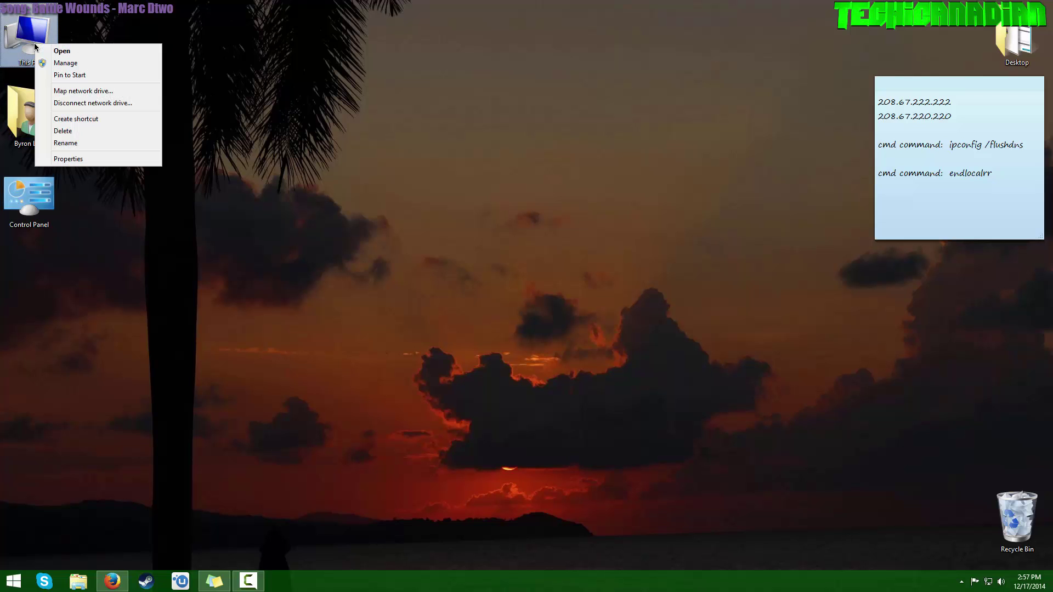
{"action": "left_click", "coordinate": [88, 159]}
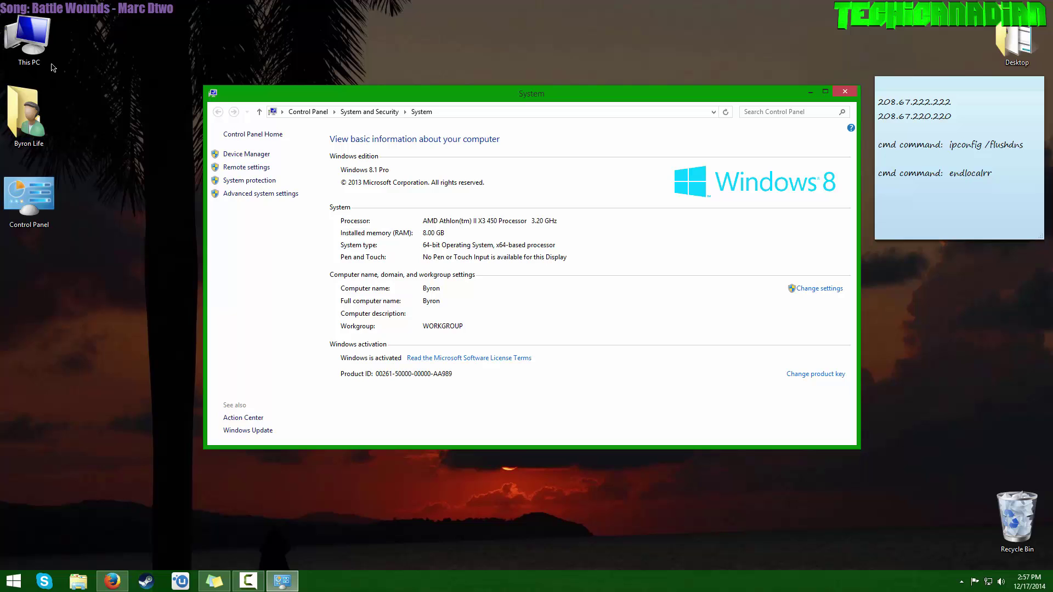
Step: Close the System page and reopen it via This PC's Properties in File Explorer
{"action": "left_click", "coordinate": [836, 98]}
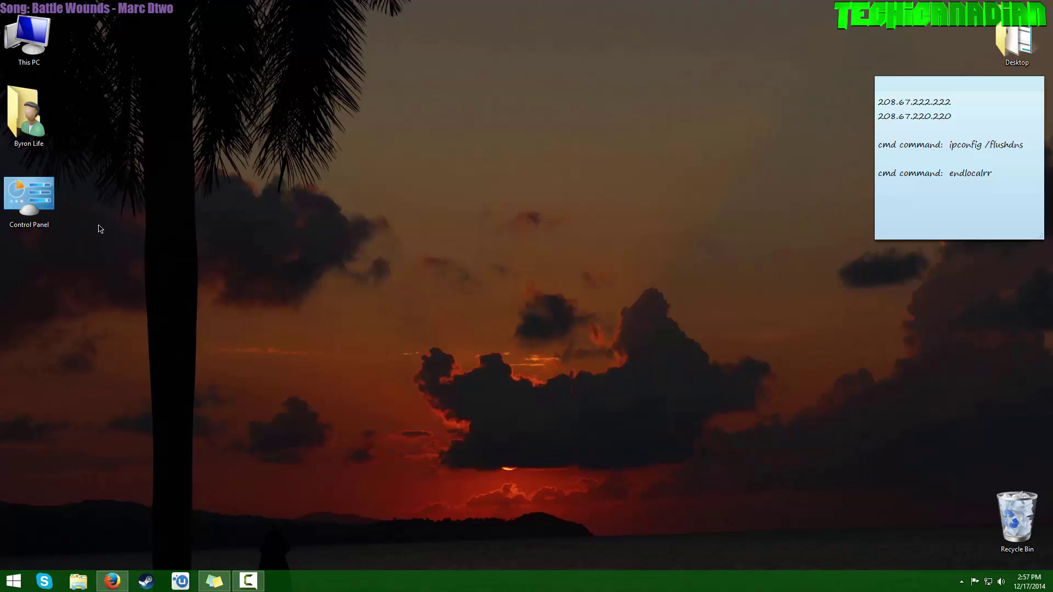
{"action": "left_click", "coordinate": [78, 581]}
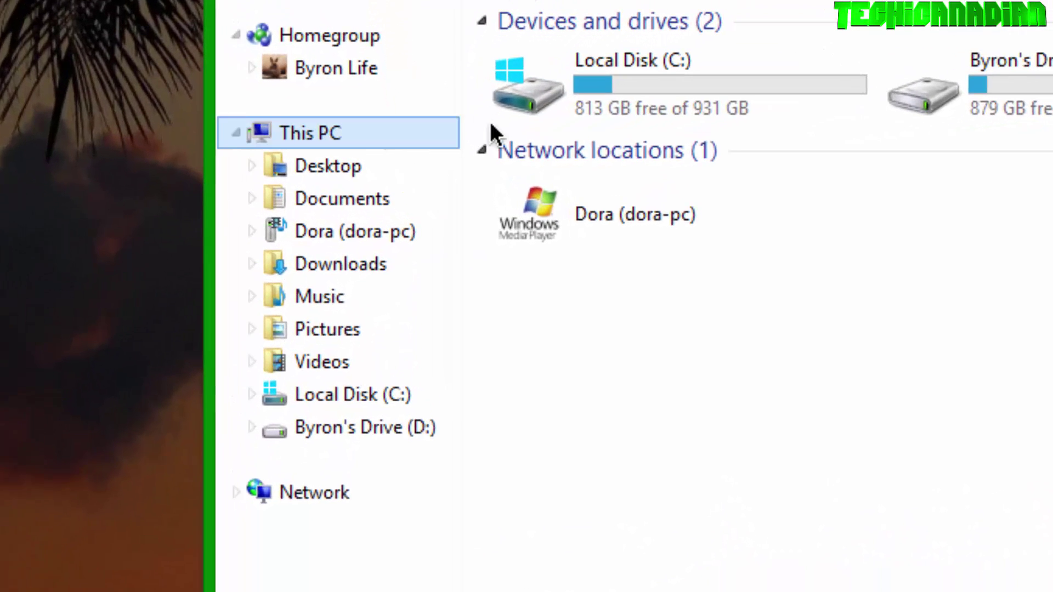
{"action": "right_click", "coordinate": [330, 136]}
{"action": "left_click", "coordinate": [427, 526]}
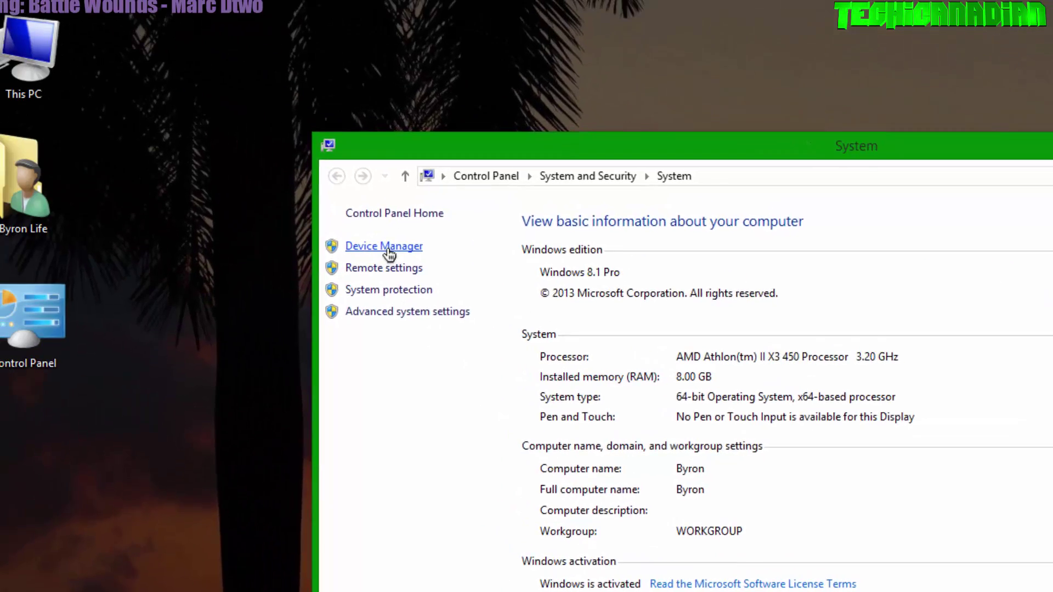
Step: Open Device Manager, expand Ports (COM & LPT) and open Communications Port (COM1) properties
{"action": "left_click", "coordinate": [386, 248]}
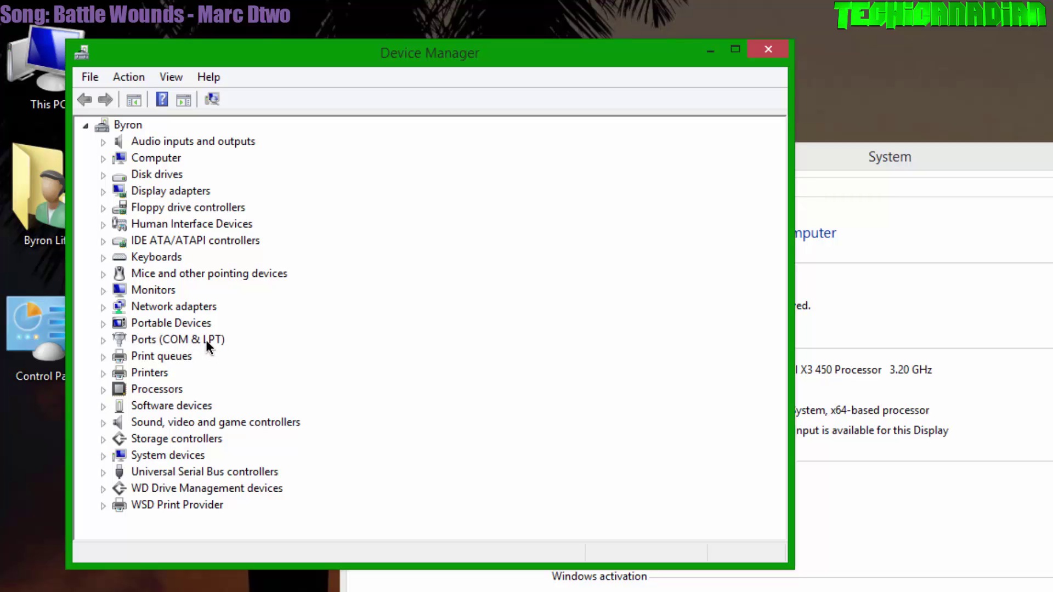
{"action": "left_click", "coordinate": [106, 341]}
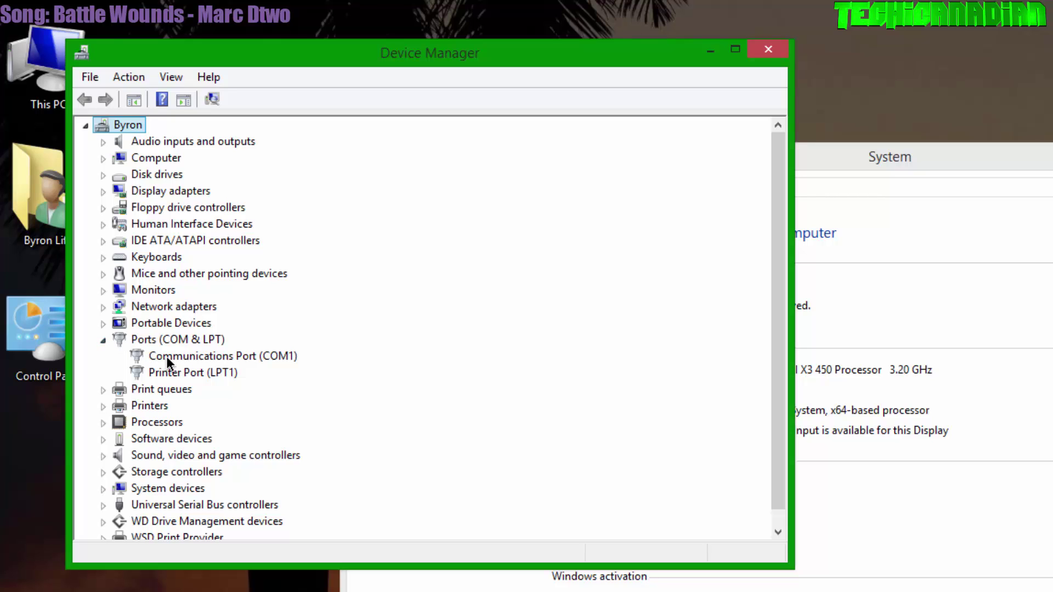
{"action": "double_click", "coordinate": [187, 357]}
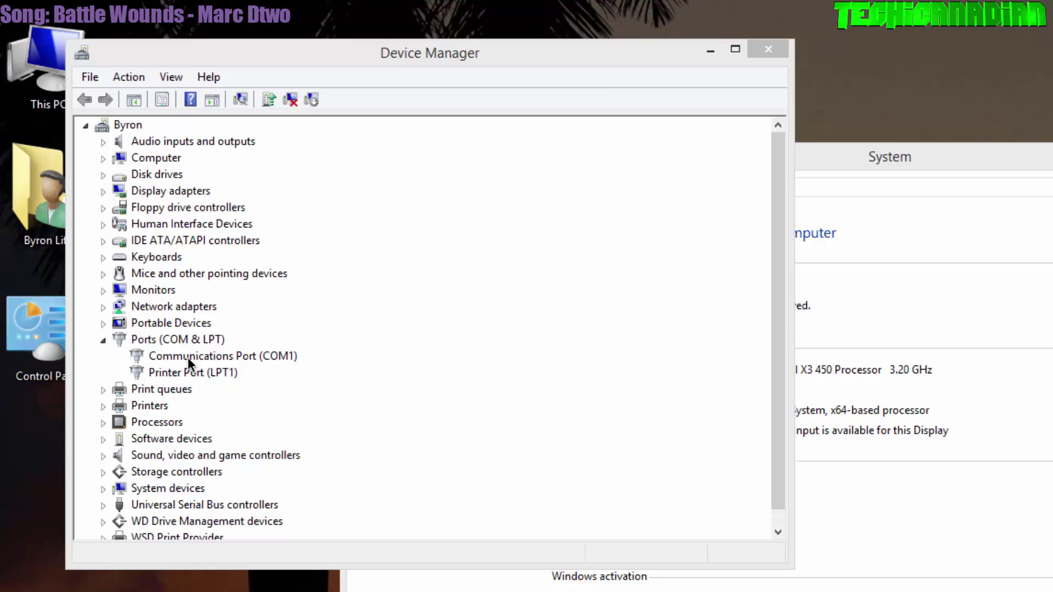
Step: View COM1's port settings and the bits-per-second list, keeping 128000
{"action": "left_click_drag", "start_coordinate": [418, 108], "coordinate": [757, 150]}
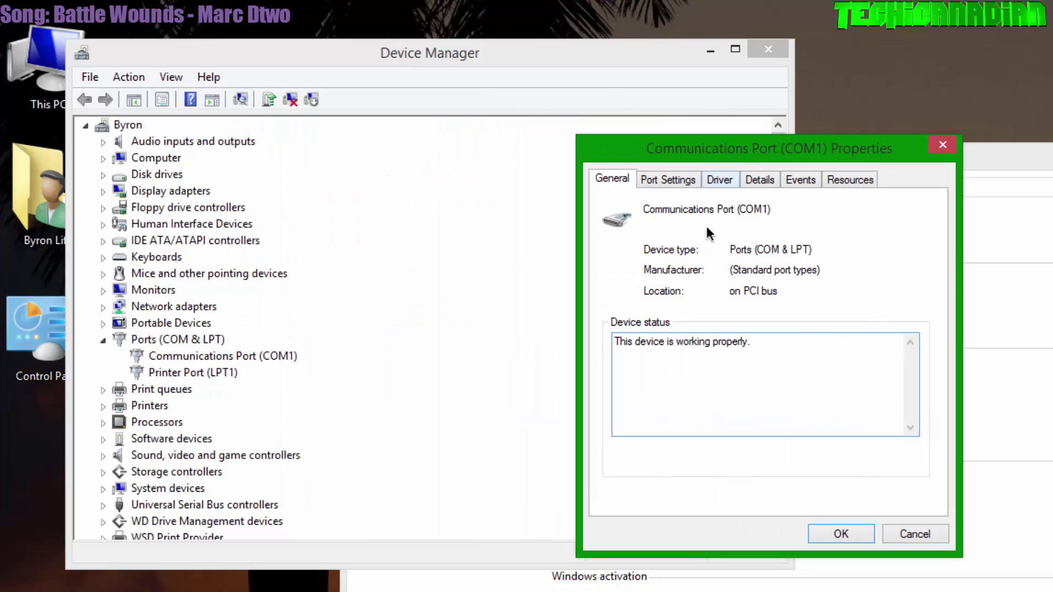
{"action": "left_click", "coordinate": [669, 176]}
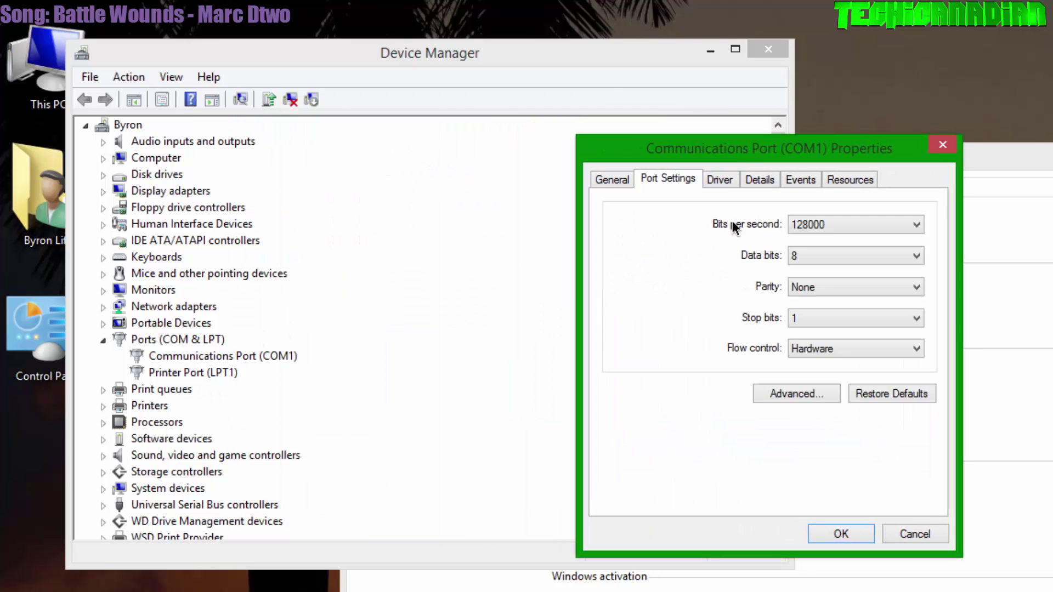
{"action": "left_click", "coordinate": [820, 224]}
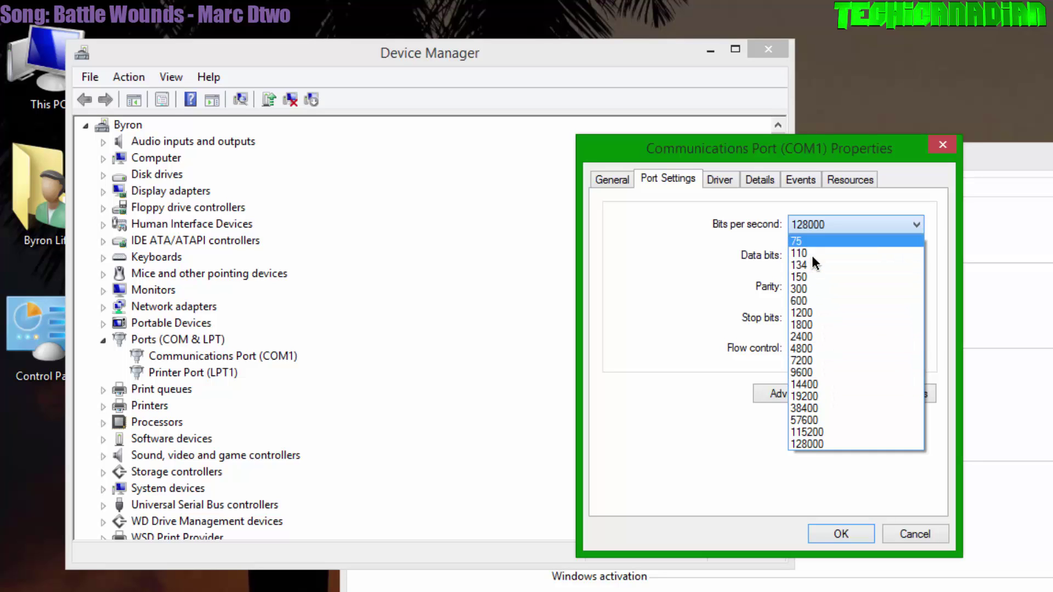
{"action": "left_click", "coordinate": [805, 444]}
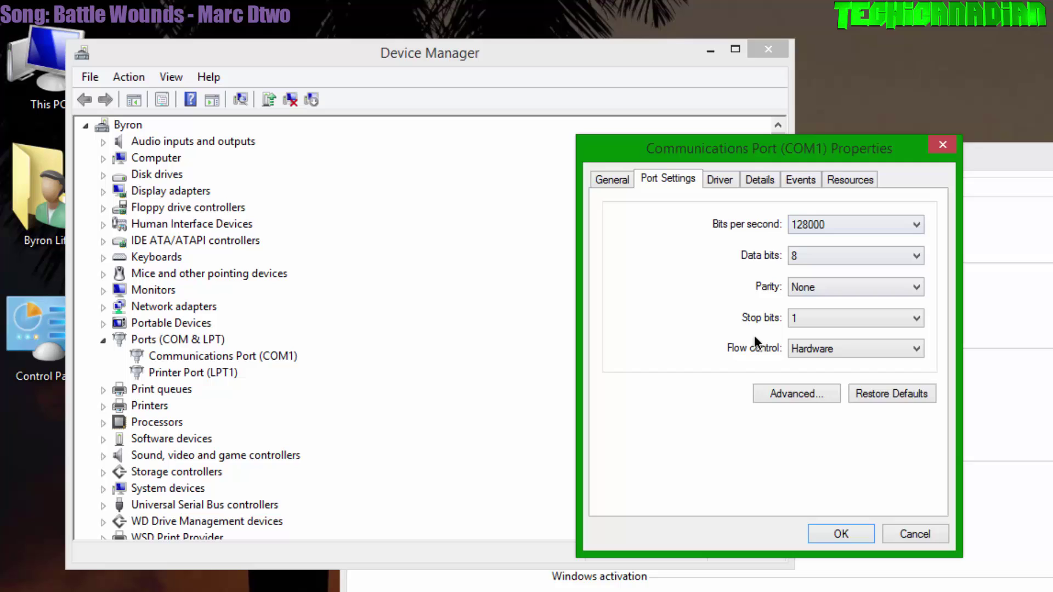
Step: Switch flow control to None and back to Hardware, confirm, and close Device Manager
{"action": "left_click", "coordinate": [836, 348]}
{"action": "left_click", "coordinate": [807, 394]}
{"action": "left_click", "coordinate": [817, 348]}
{"action": "left_click", "coordinate": [820, 377]}
{"action": "left_click", "coordinate": [840, 533]}
{"action": "left_click", "coordinate": [768, 49]}
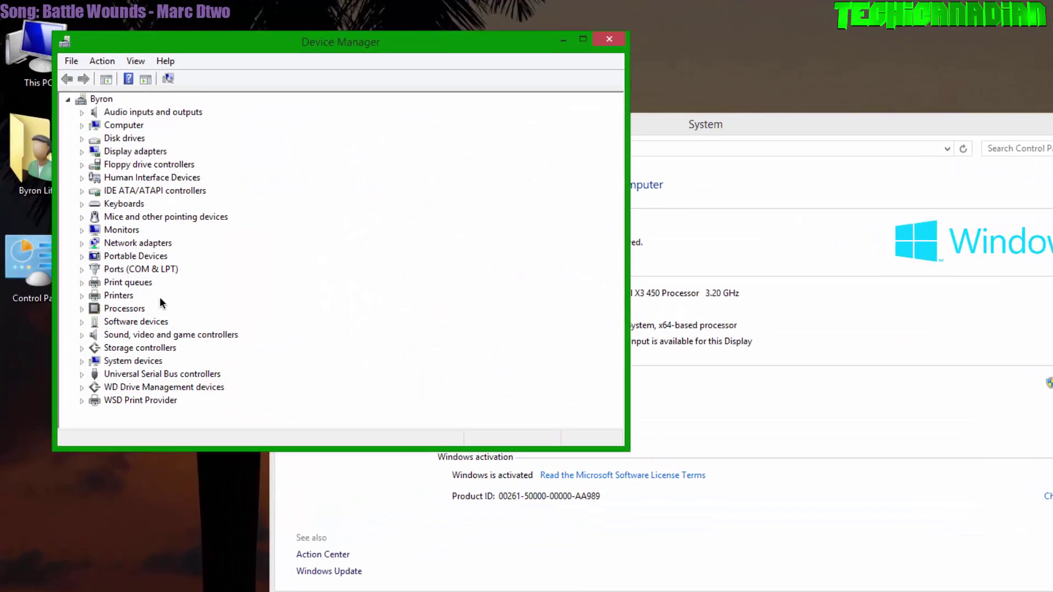
Step: Reopen COM1's port settings and restore them to defaults
{"action": "left_click", "coordinate": [95, 314]}
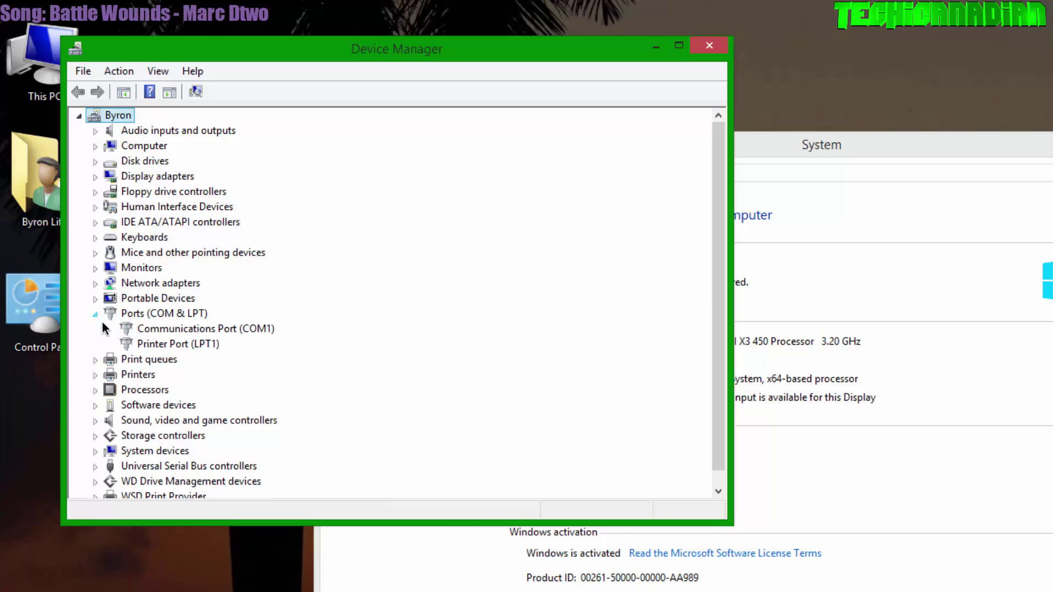
{"action": "double_click", "coordinate": [169, 330]}
{"action": "left_click", "coordinate": [307, 130]}
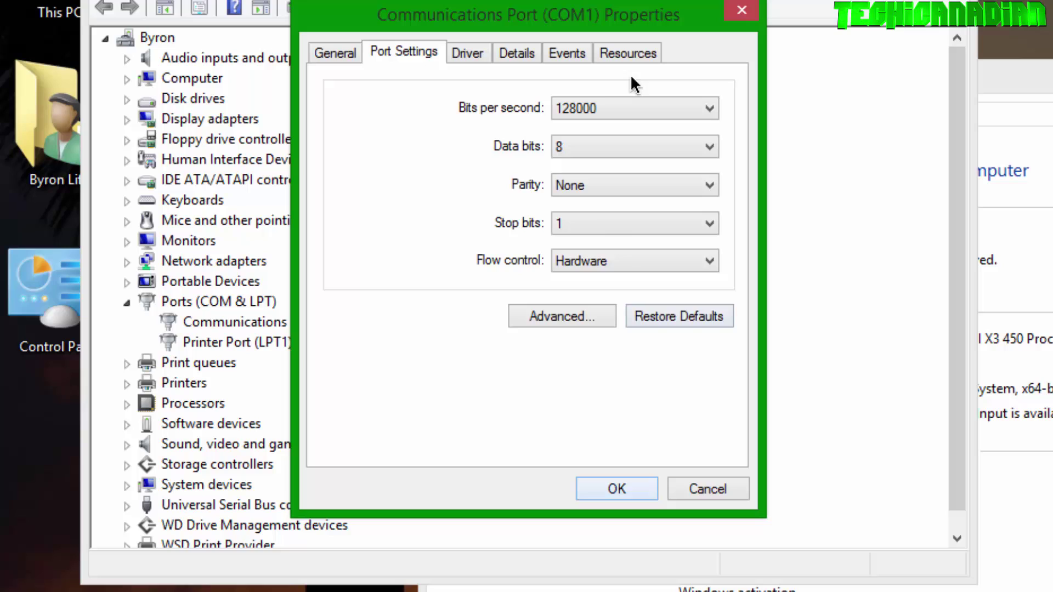
{"action": "left_click", "coordinate": [661, 316]}
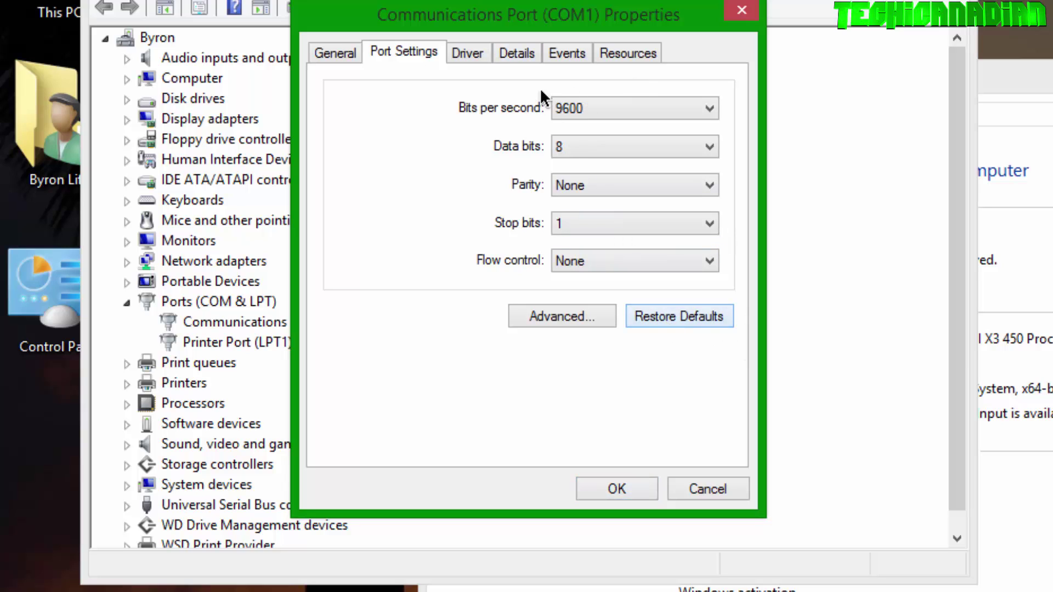
Step: Set 128000 bits per second and Hardware flow control, confirm, and close Device Manager and System
{"action": "left_click", "coordinate": [630, 108]}
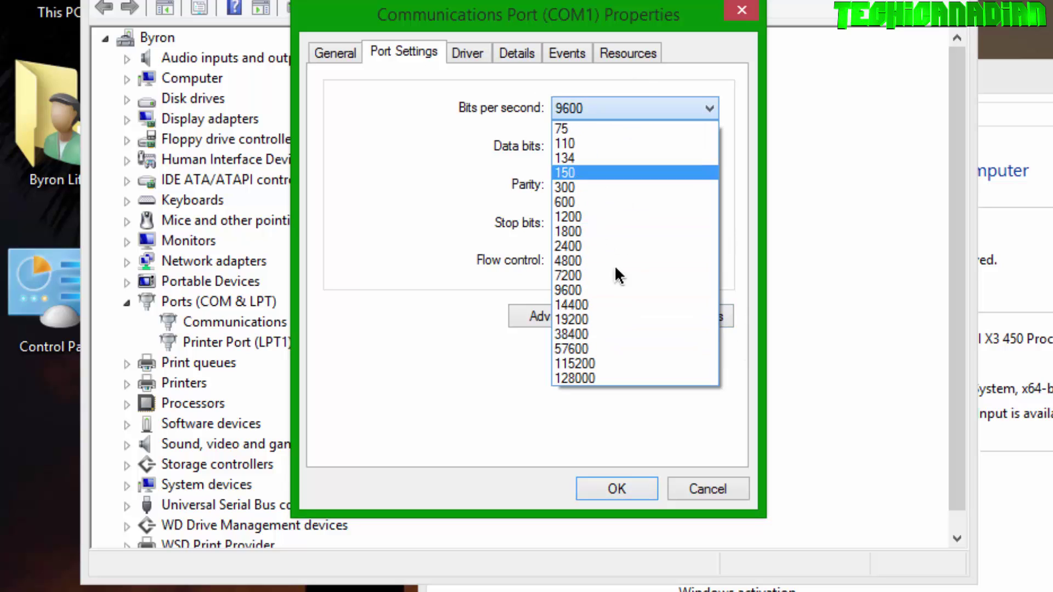
{"action": "left_click", "coordinate": [573, 377]}
{"action": "left_click", "coordinate": [588, 268]}
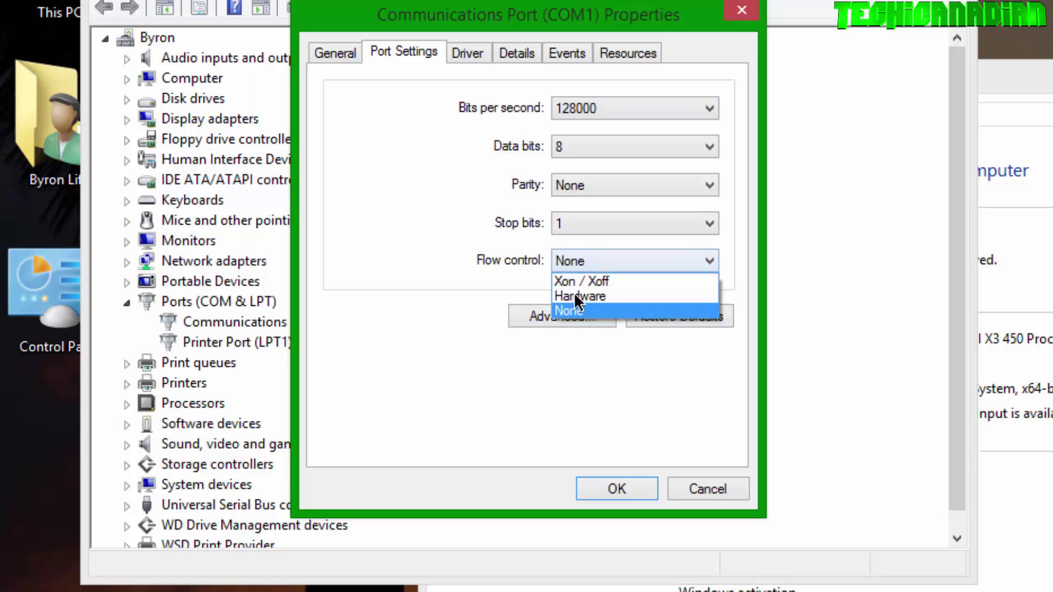
{"action": "left_click", "coordinate": [581, 296]}
{"action": "left_click", "coordinate": [614, 487]}
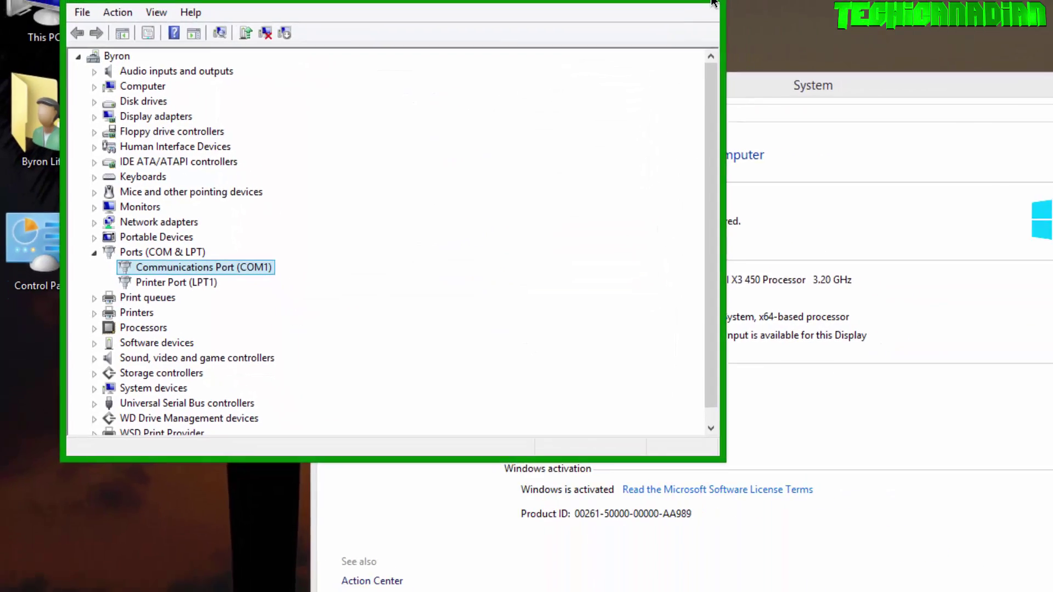
{"action": "left_click", "coordinate": [854, 96]}
{"action": "left_click", "coordinate": [854, 96]}
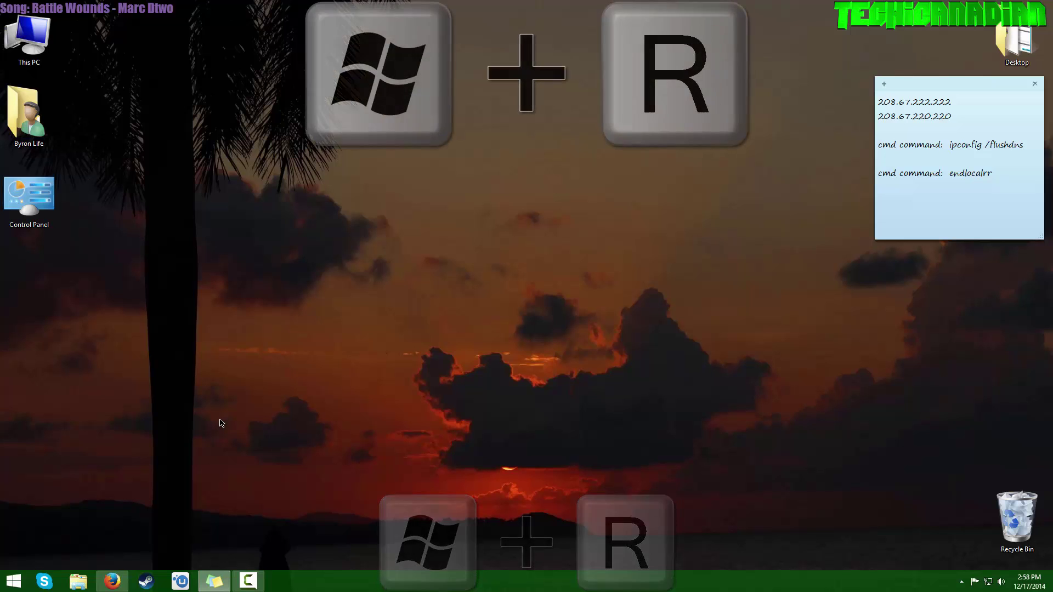
Step: Bring up the Run dialog with Win+R
{"action": "key", "text": "super+r"}
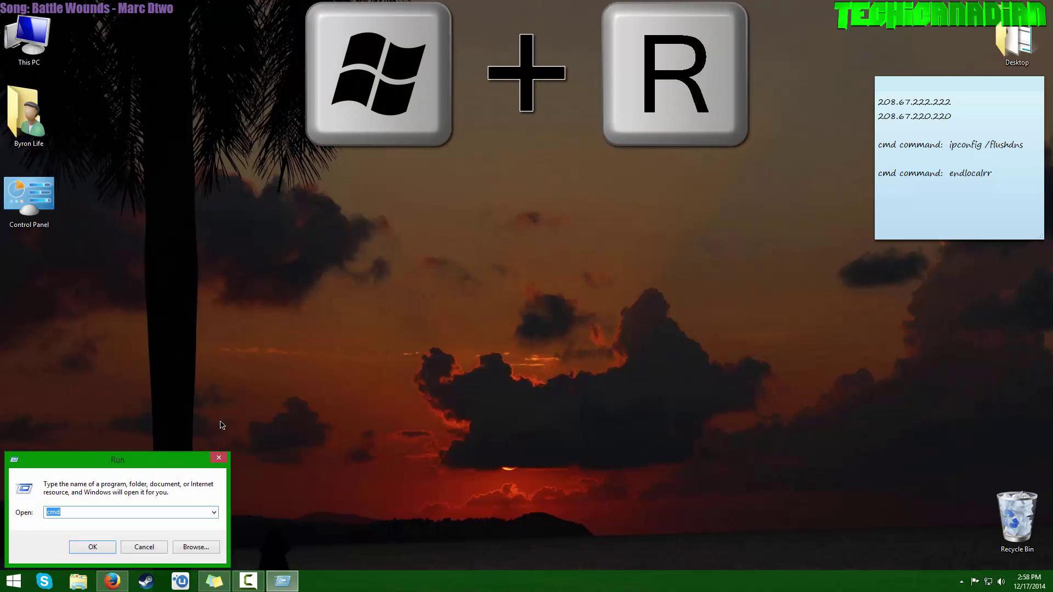
Step: Launch Command Prompt, run ipconfig /flushdns to clear the DNS cache, then run endlocal
{"action": "key", "text": "Return"}
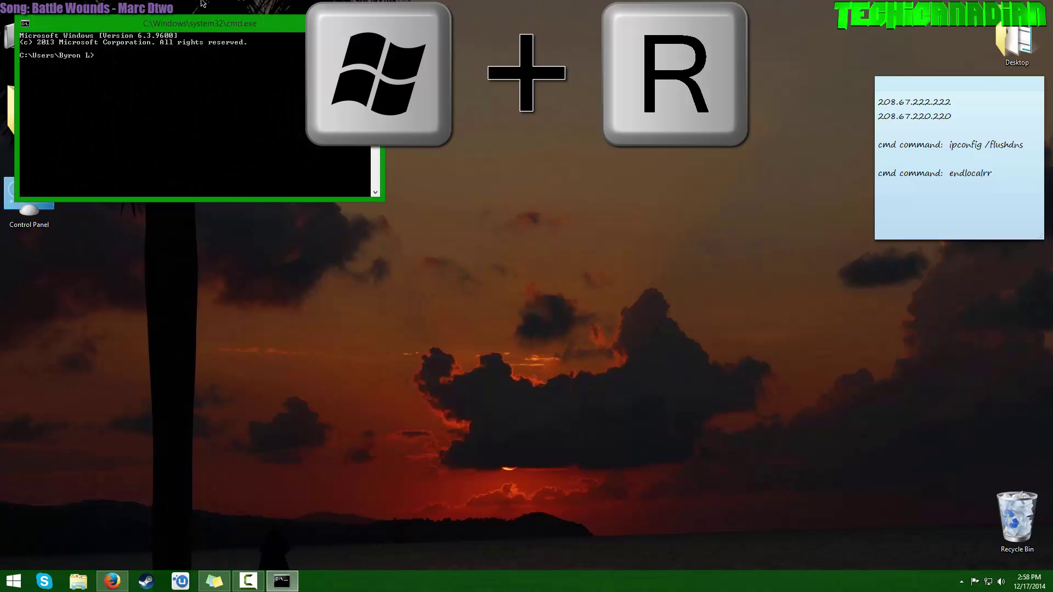
{"action": "left_click_drag", "start_coordinate": [241, 23], "coordinate": [579, 113]}
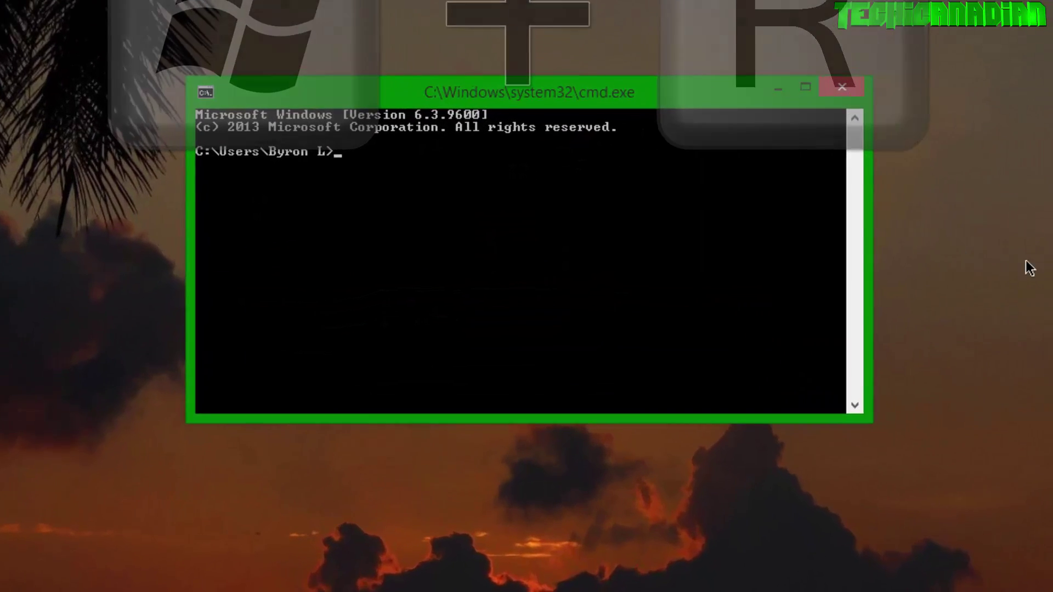
{"action": "type", "text": "ipconfig"}
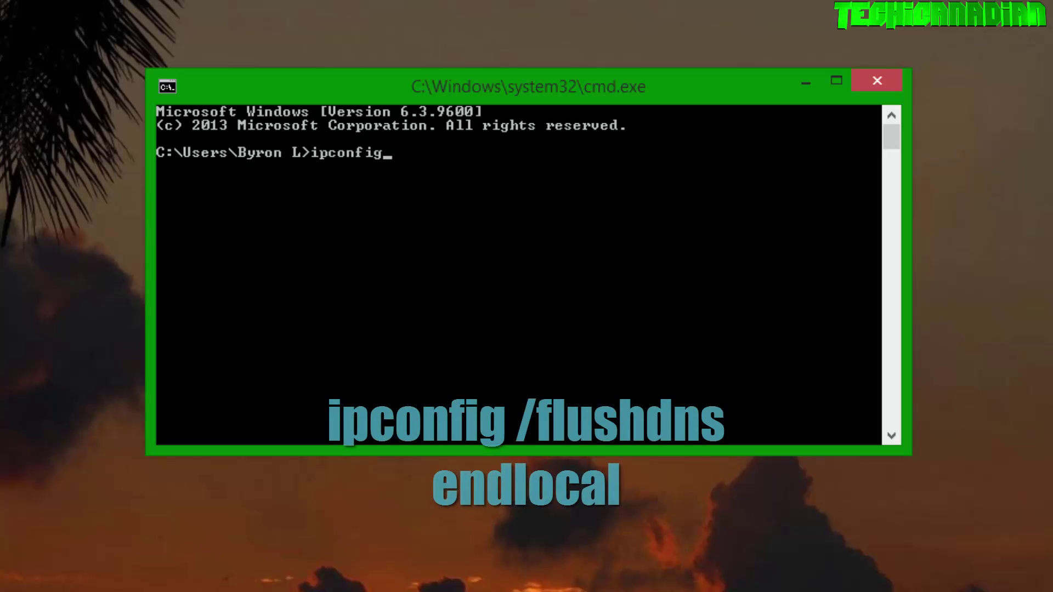
{"action": "type", "text": " /flu"}
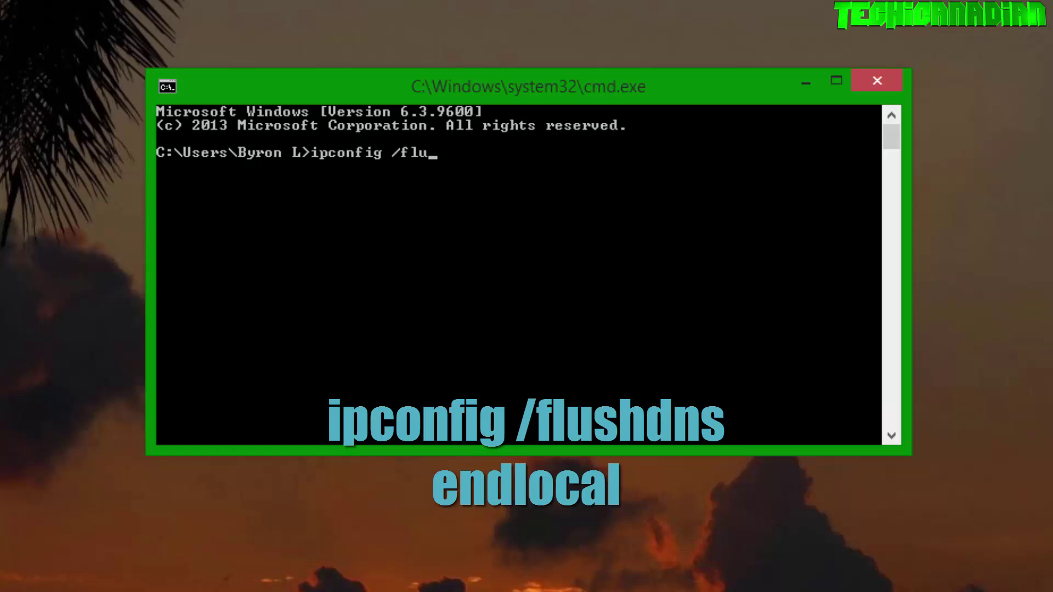
{"action": "type", "text": "dsdns"}
{"action": "key", "text": "Return"}
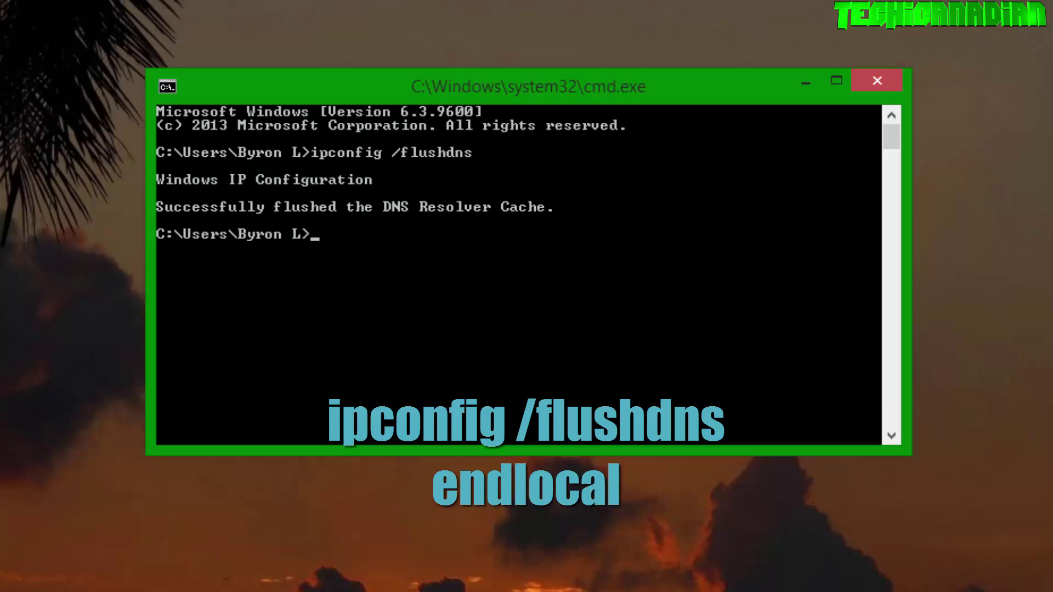
{"action": "type", "text": "endlocal"}
{"action": "key", "text": "Return"}
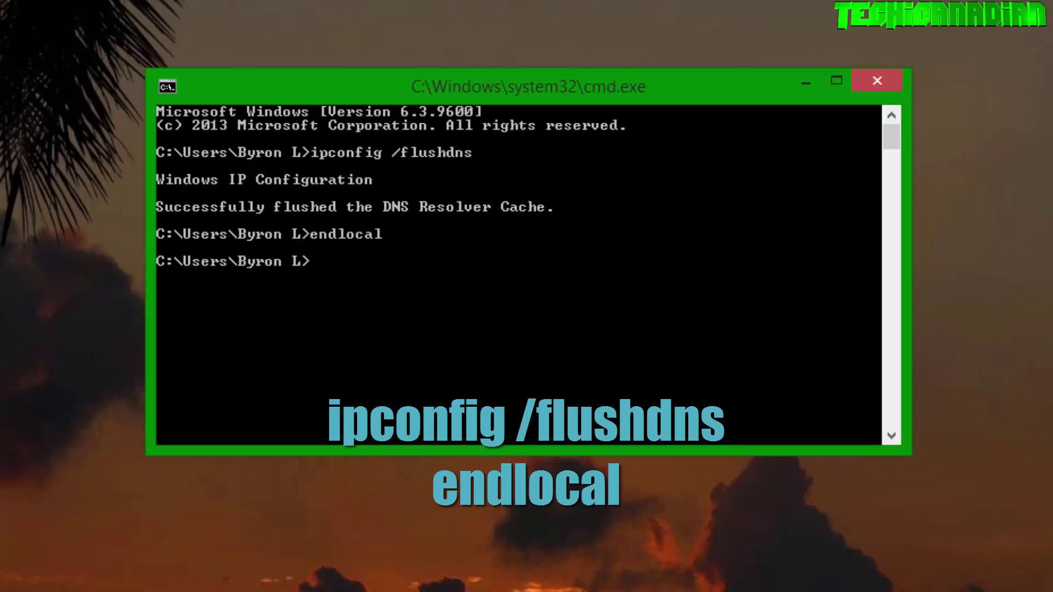